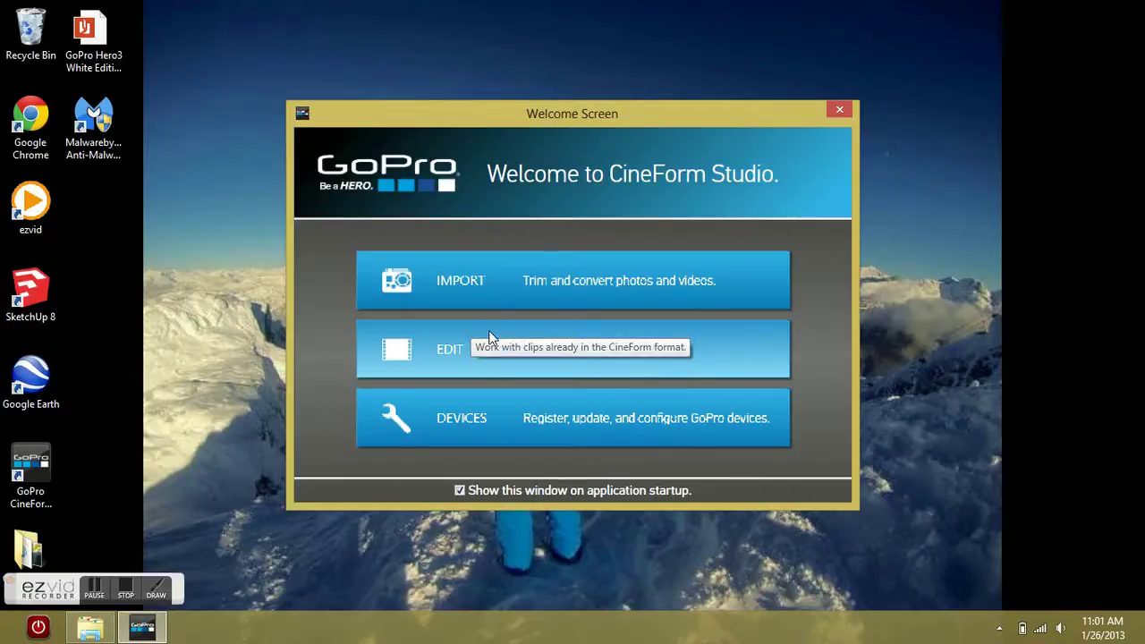
Step: Choose IMPORT on the Welcome Screen to reach Step 1 Import & Convert
left_click(484, 297)
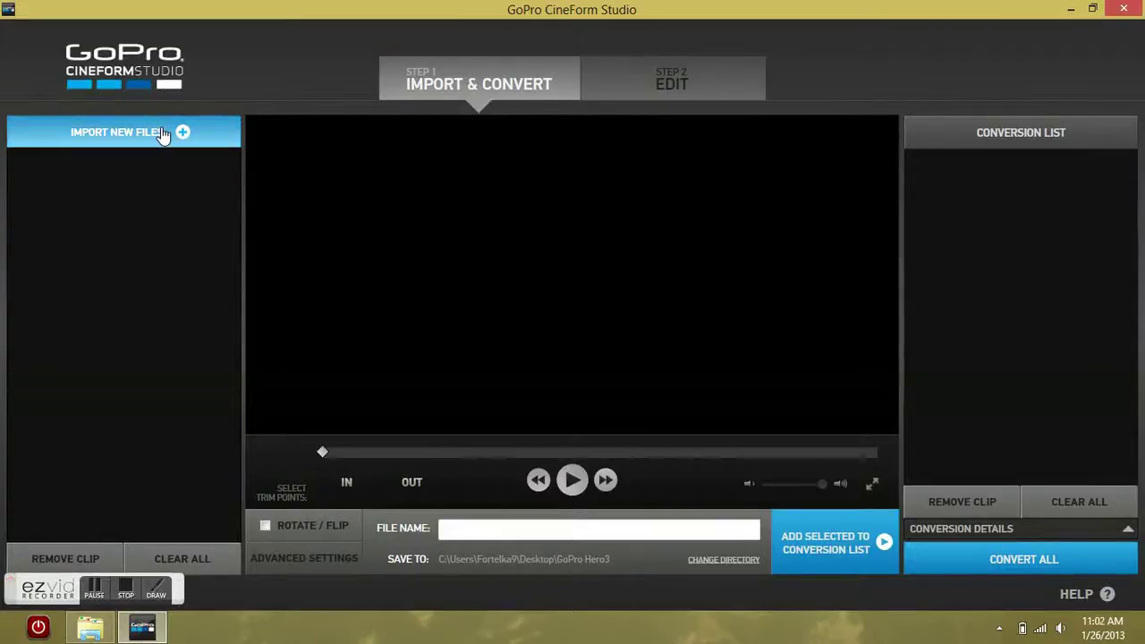
Step: Import 'Another Longboarding Video' from Desktop > GoPro Hero3 > GoPro Hero3 Offline into the player
left_click(164, 132)
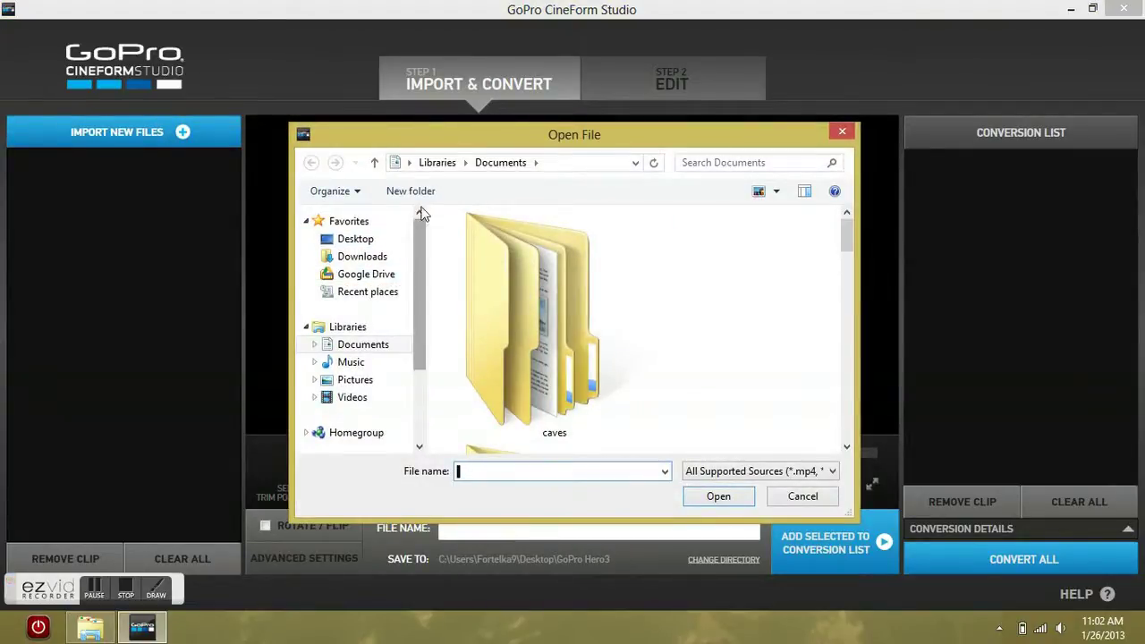
left_click(507, 167)
left_click(385, 242)
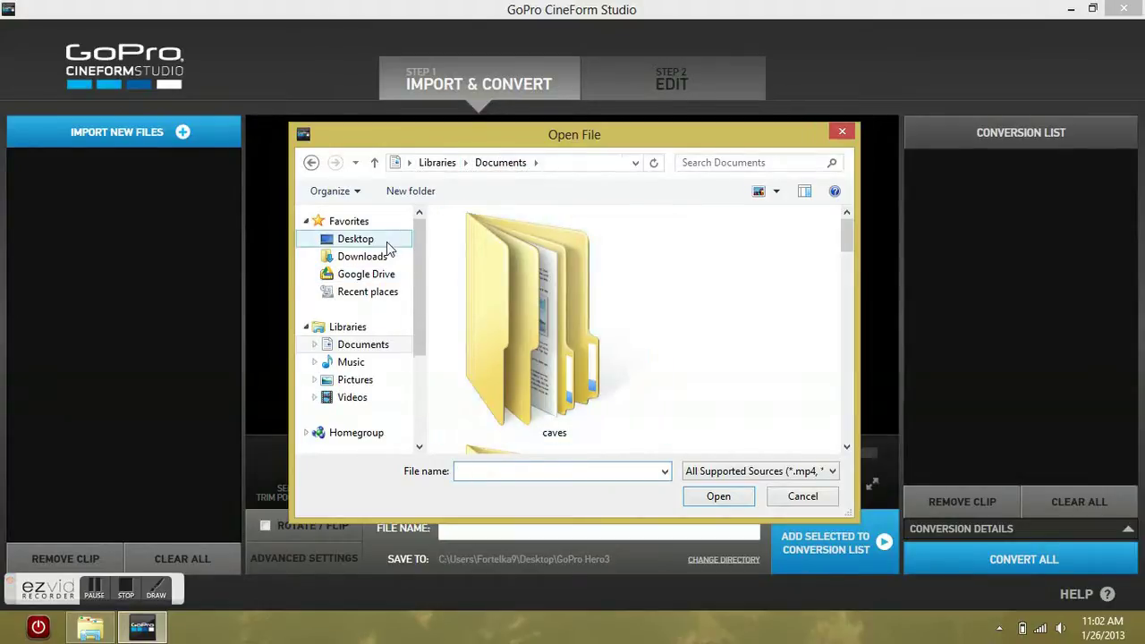
scroll(698, 294, "down", 3)
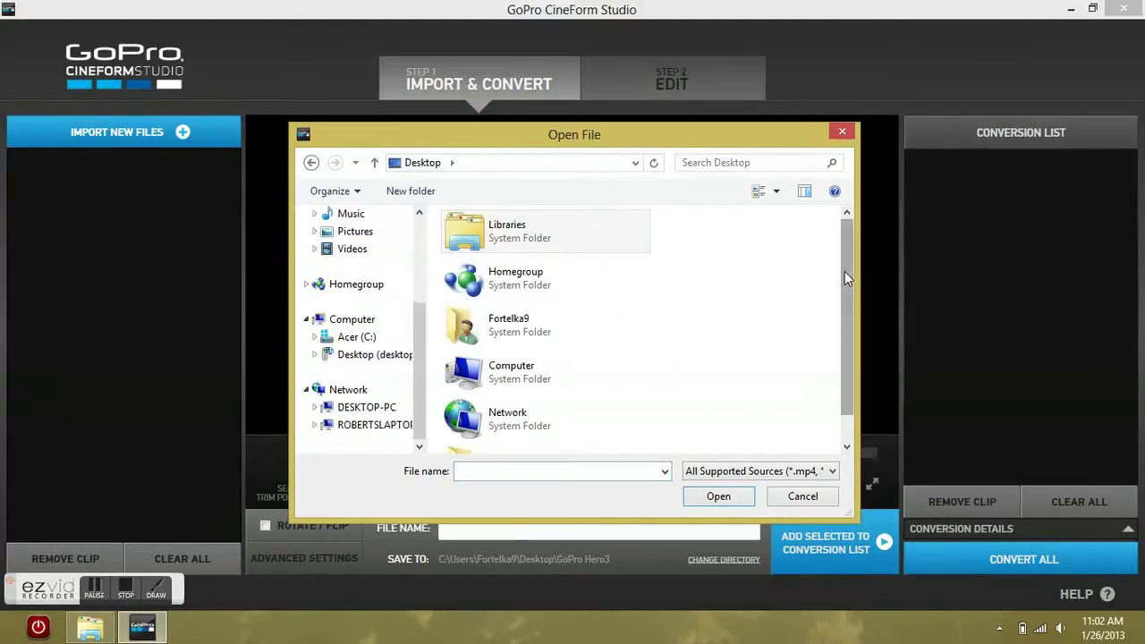
left_click_drag(845, 271, 850, 327)
double_click(483, 443)
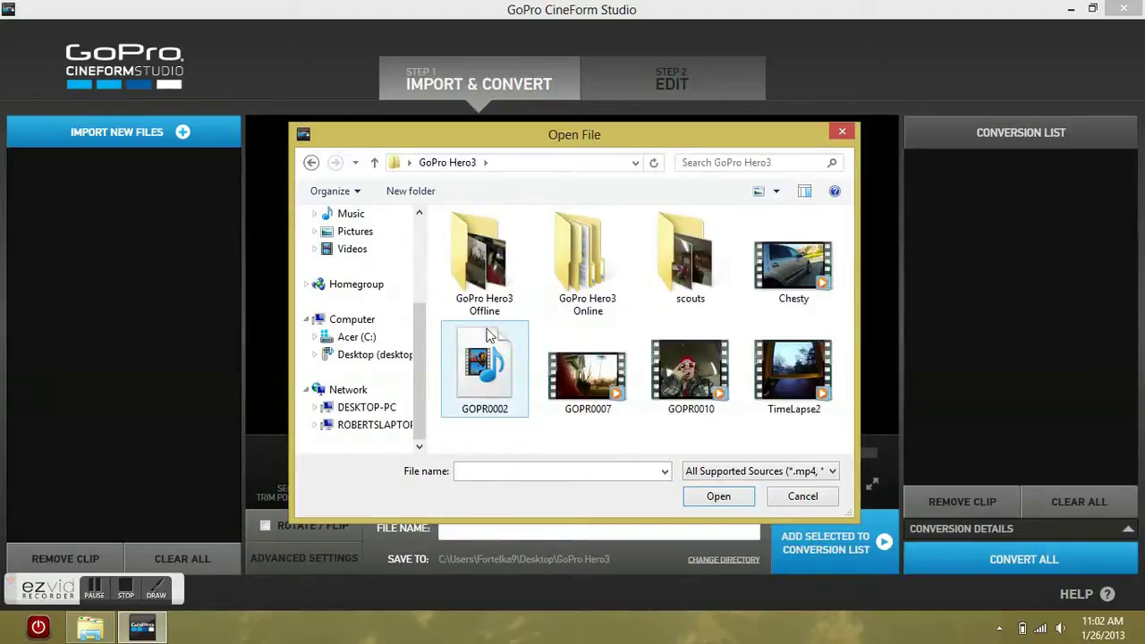
double_click(515, 267)
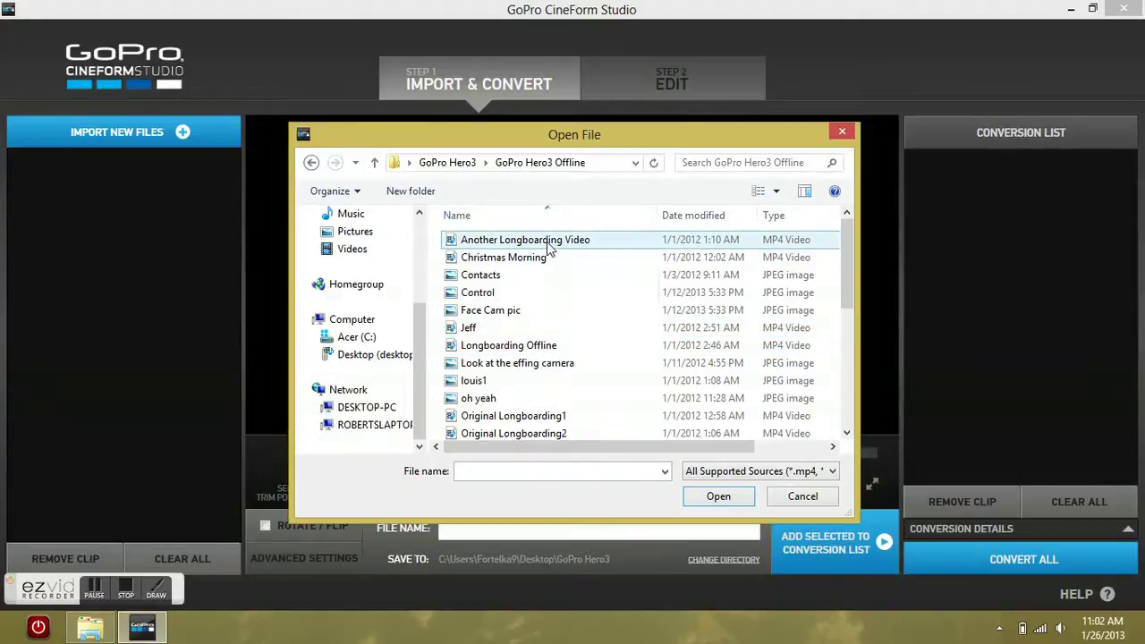
left_click(547, 243)
left_click(717, 497)
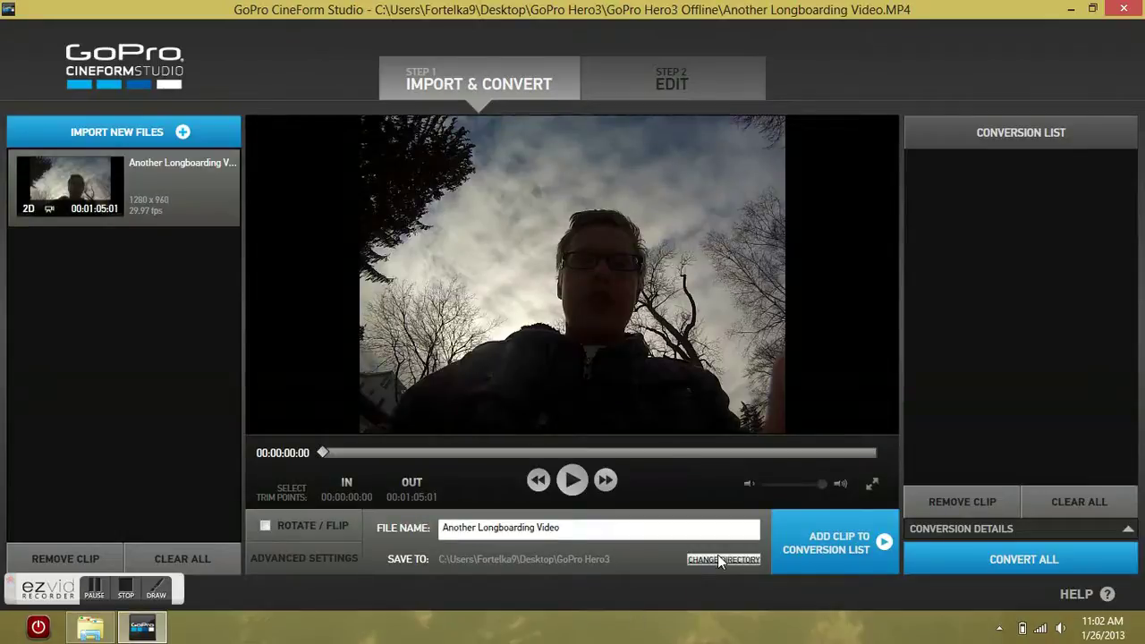
Step: Play and pause 'Another Longboarding Video', then add it to the conversion list
left_click(573, 482)
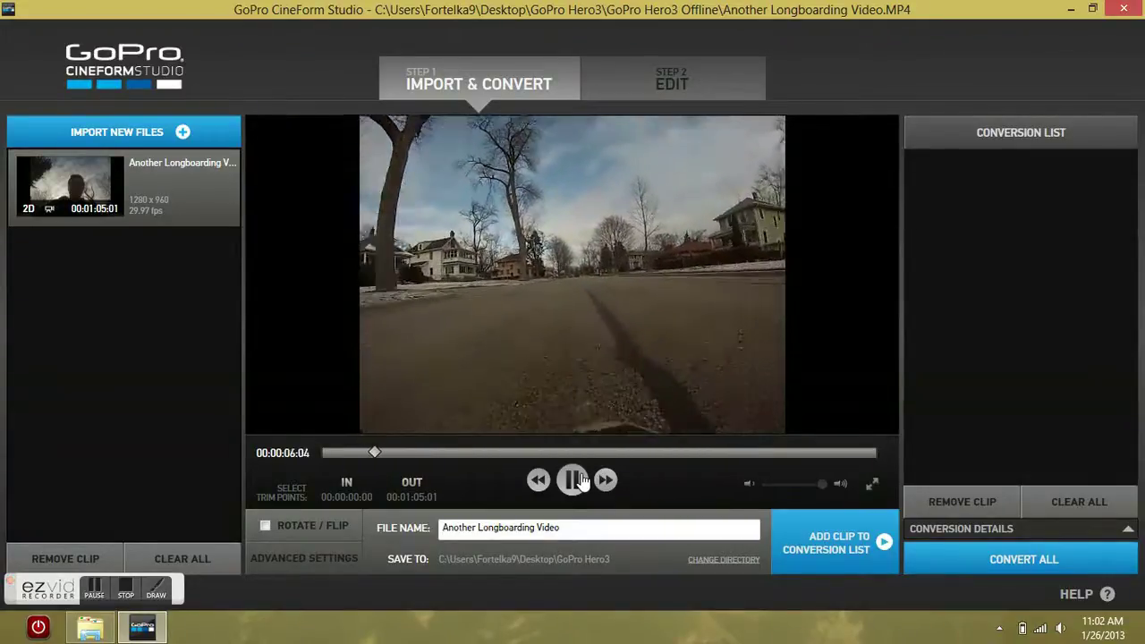
left_click(581, 481)
left_click(829, 571)
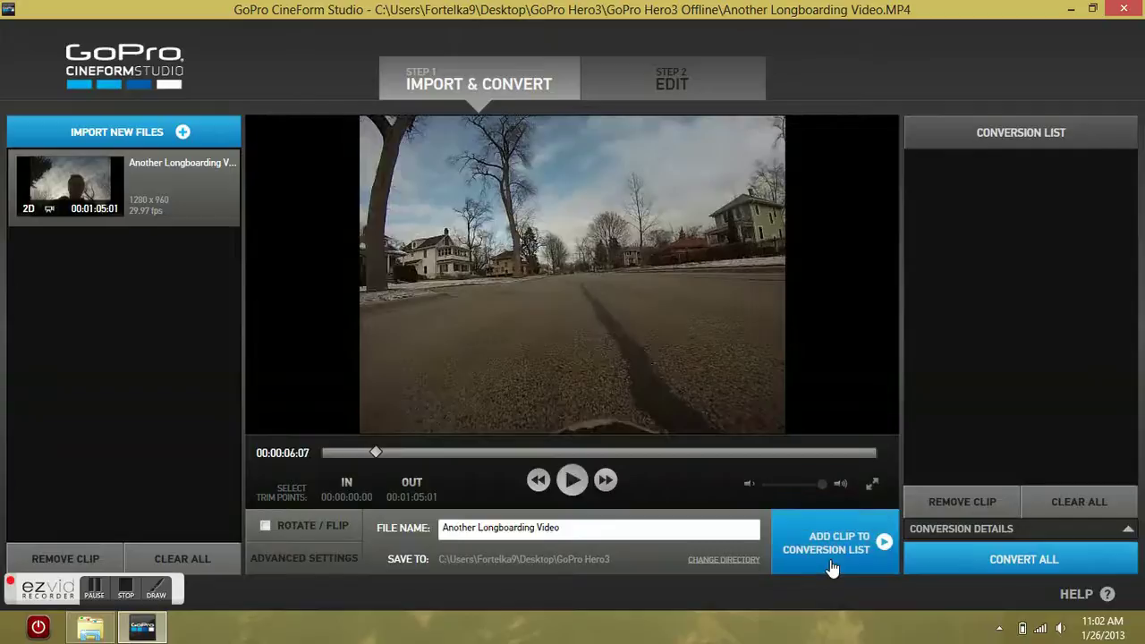
Step: Start Convert All on the queued clip and bring up a File Explorer Libraries window
left_click(1020, 564)
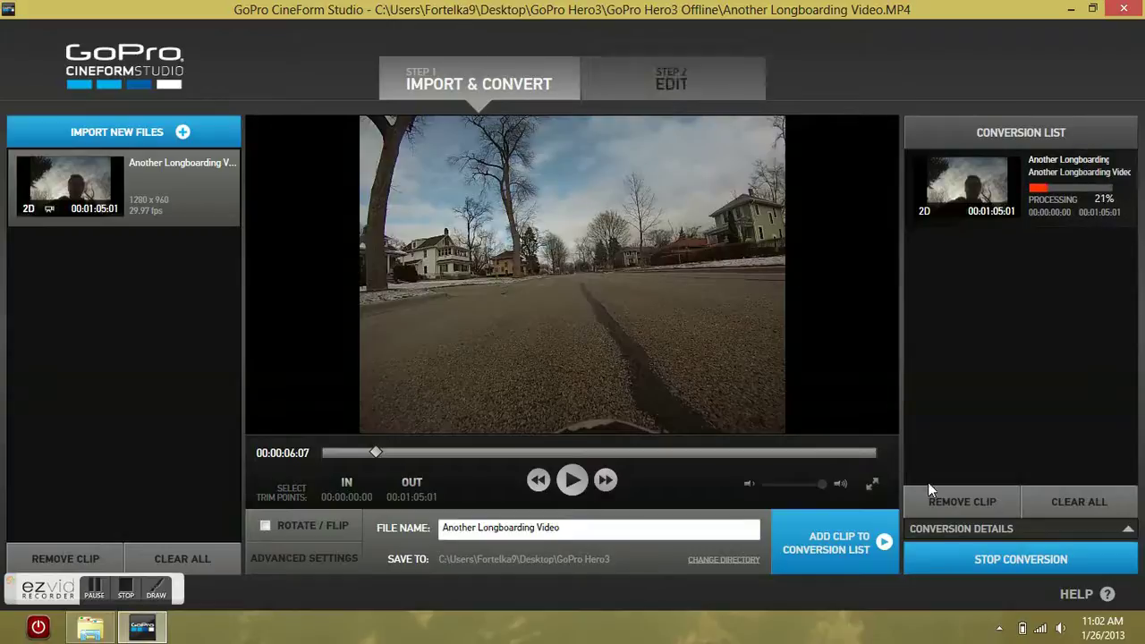
left_click(90, 628)
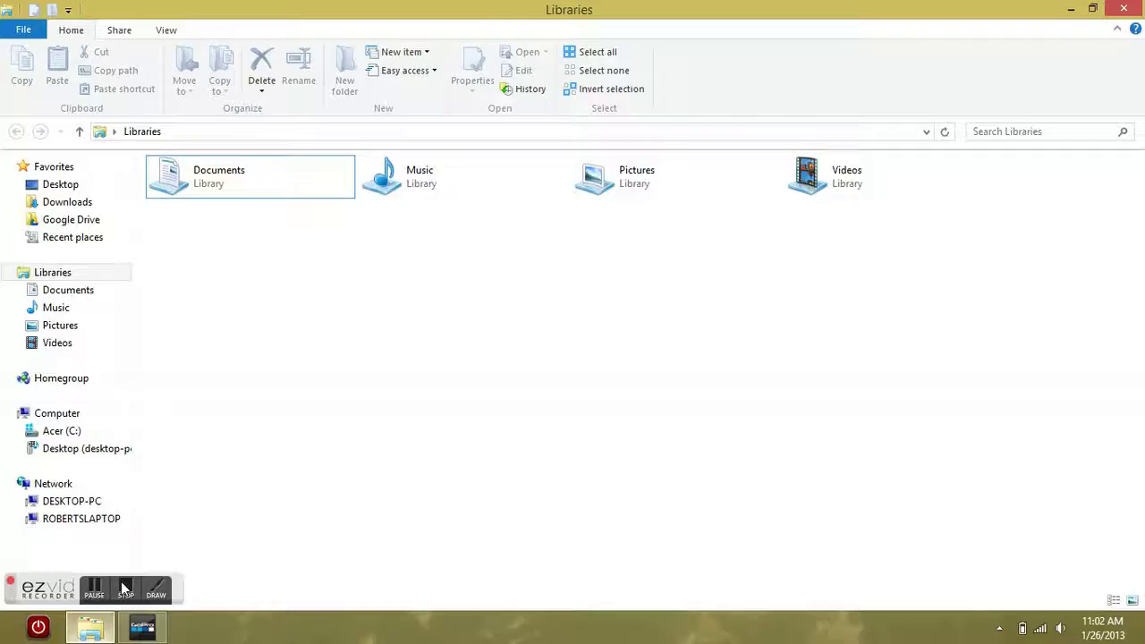
Step: Close the Libraries Explorer window while the clip finishes converting
left_click(1124, 9)
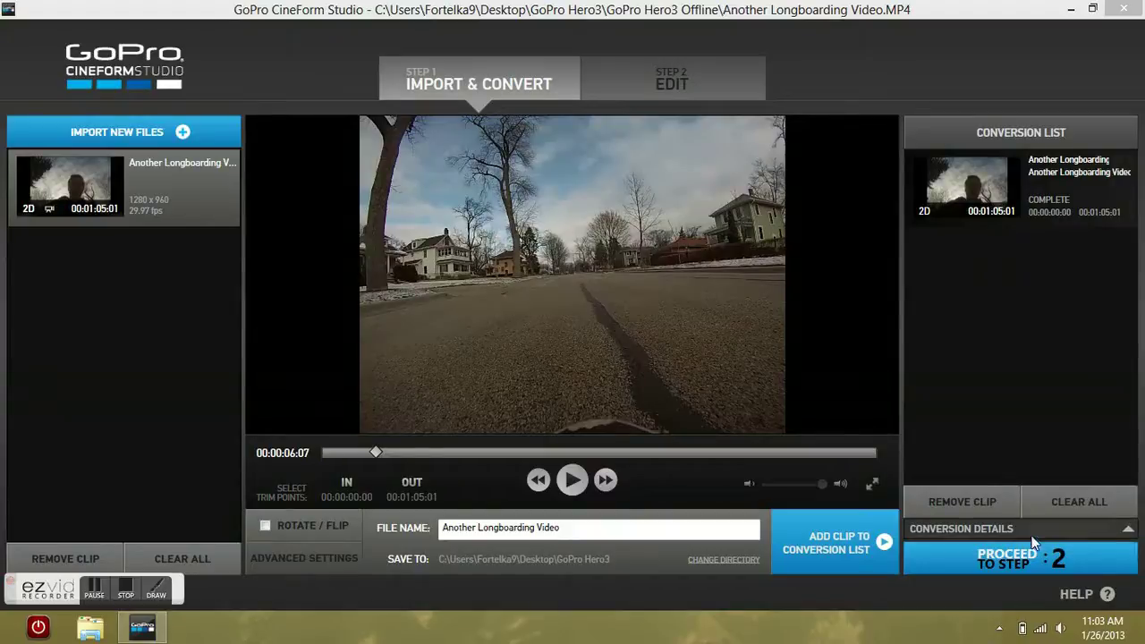
Step: Load the converted clip into Step 2 Edit and nudge its Horizontal convergence, leaving Playback unchanged
left_click(1023, 562)
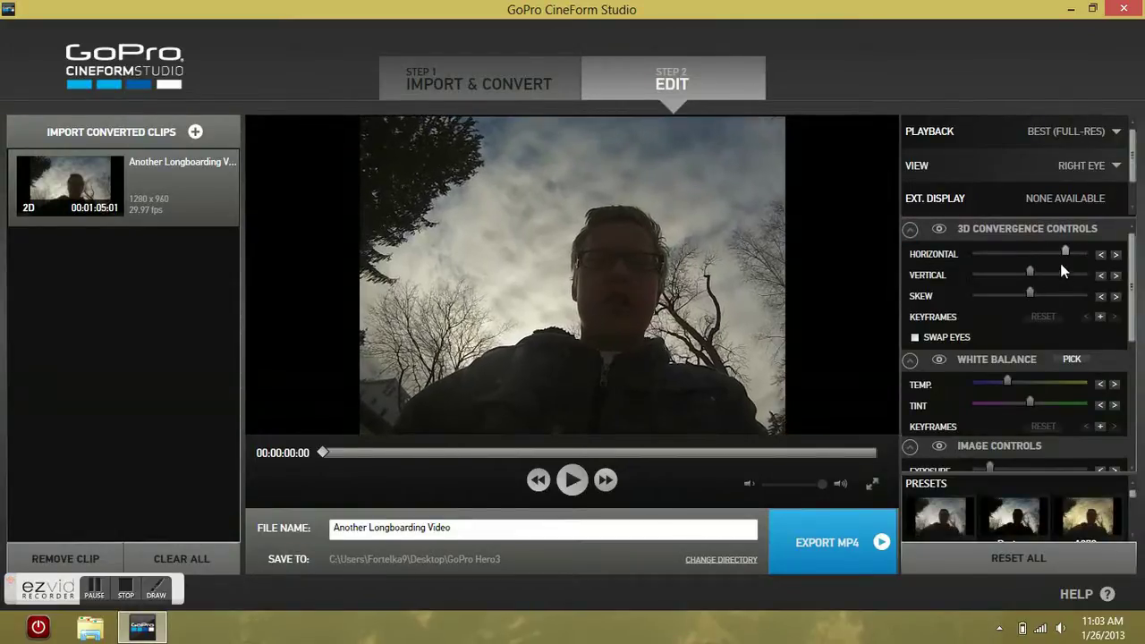
mouse_move(1029, 265)
left_mouse_down()
mouse_move(1039, 276)
mouse_move(1028, 281)
left_mouse_up()
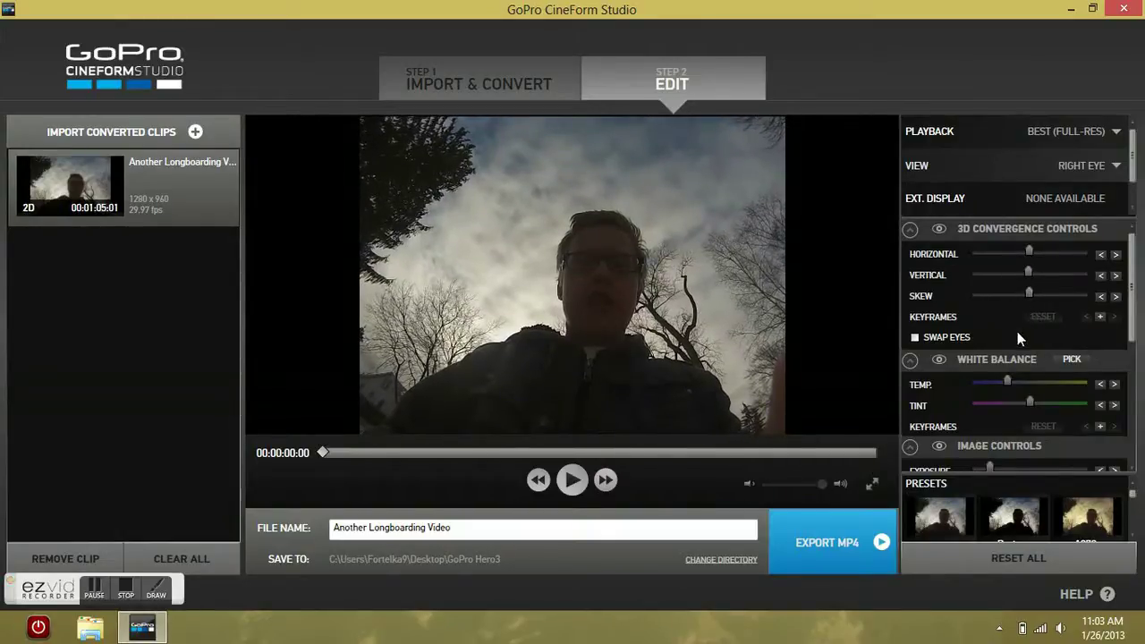
left_click(1072, 142)
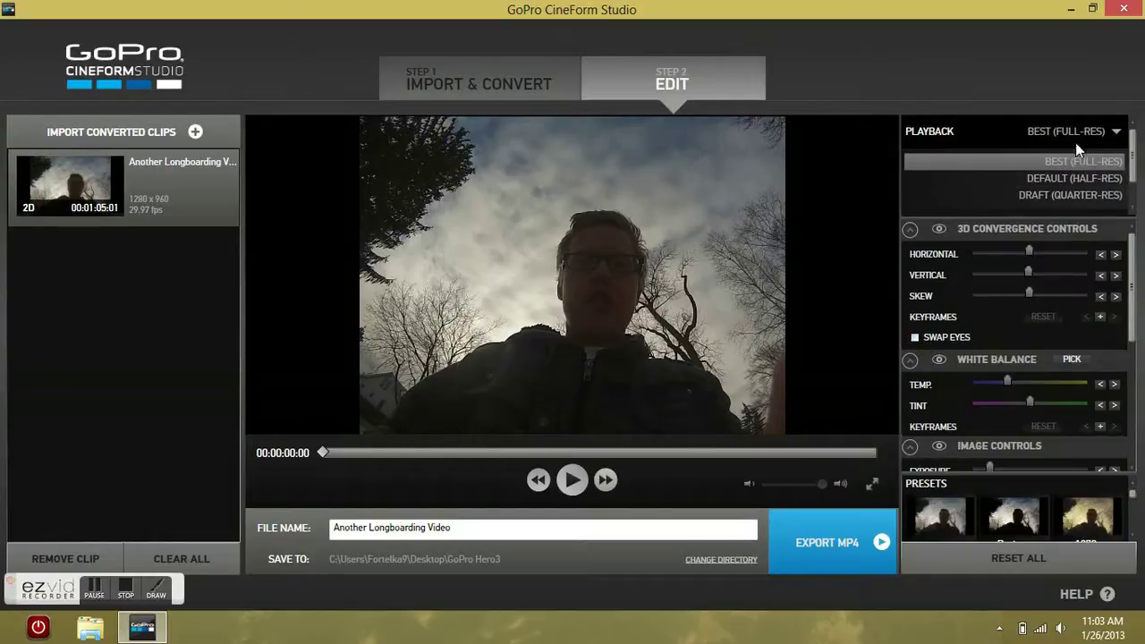
left_click(1134, 186)
left_click(1132, 208)
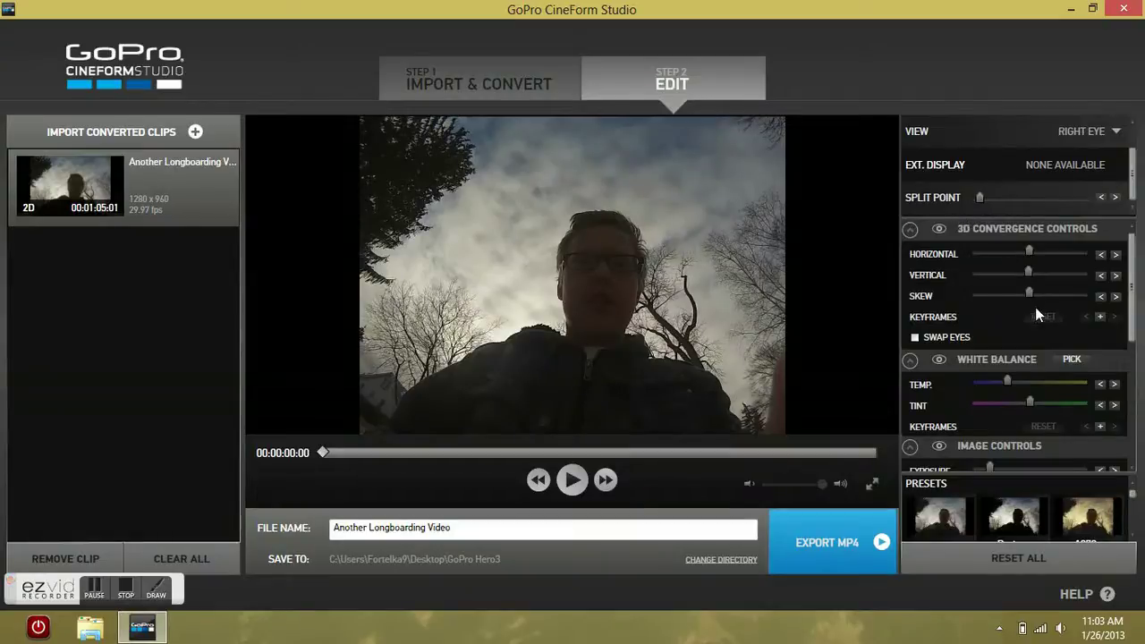
Step: In Image Controls, warm the Temp slider slightly and raise Exposure to brighten the clip
scroll(1037, 309, "down", 2)
mouse_move(1008, 304)
mouse_move(1009, 301)
left_mouse_down()
mouse_move(1078, 302)
mouse_move(1020, 304)
left_mouse_up()
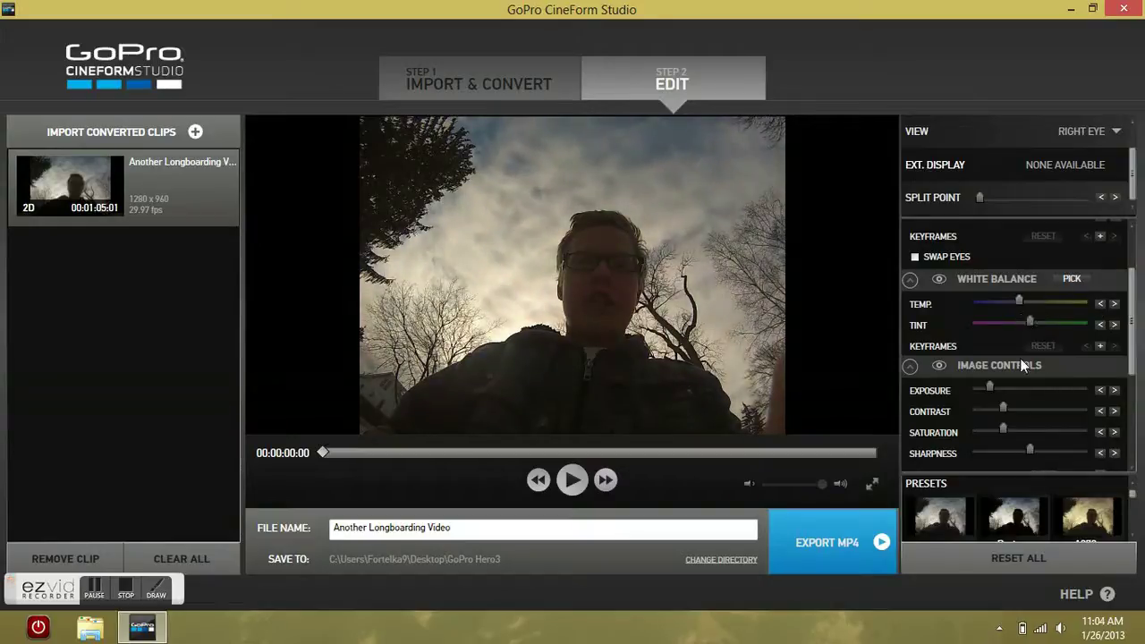
left_click_drag(989, 387, 1034, 453)
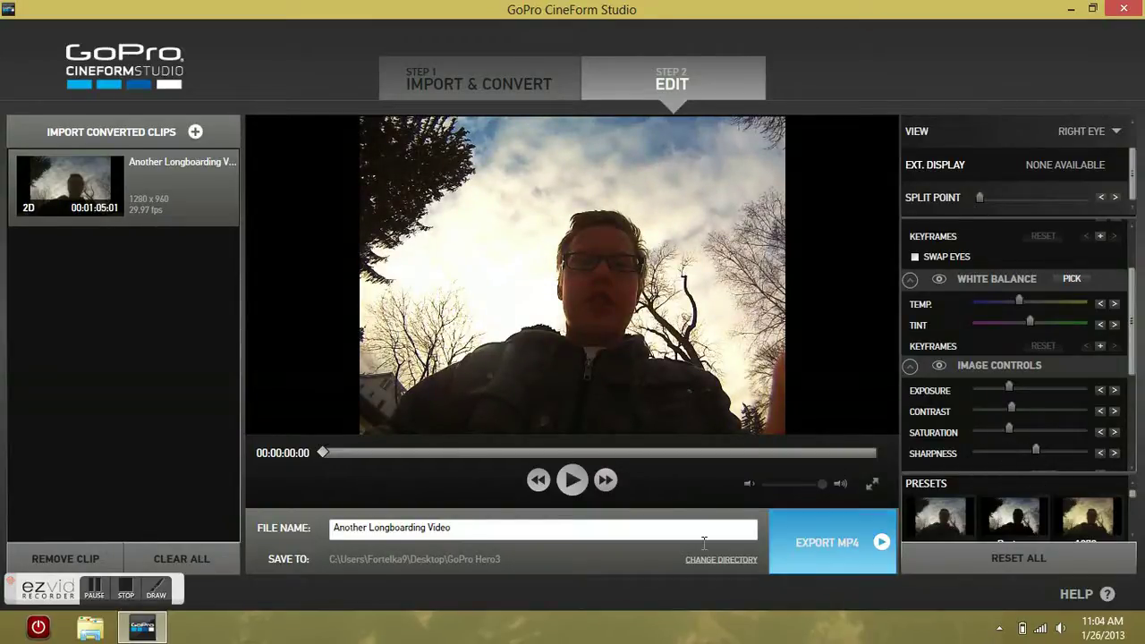
Step: Replace the File Name 'Another Longboarding Video' with 'ezvid tutoria;'
left_click(543, 533)
left_click_drag(544, 534, 407, 522)
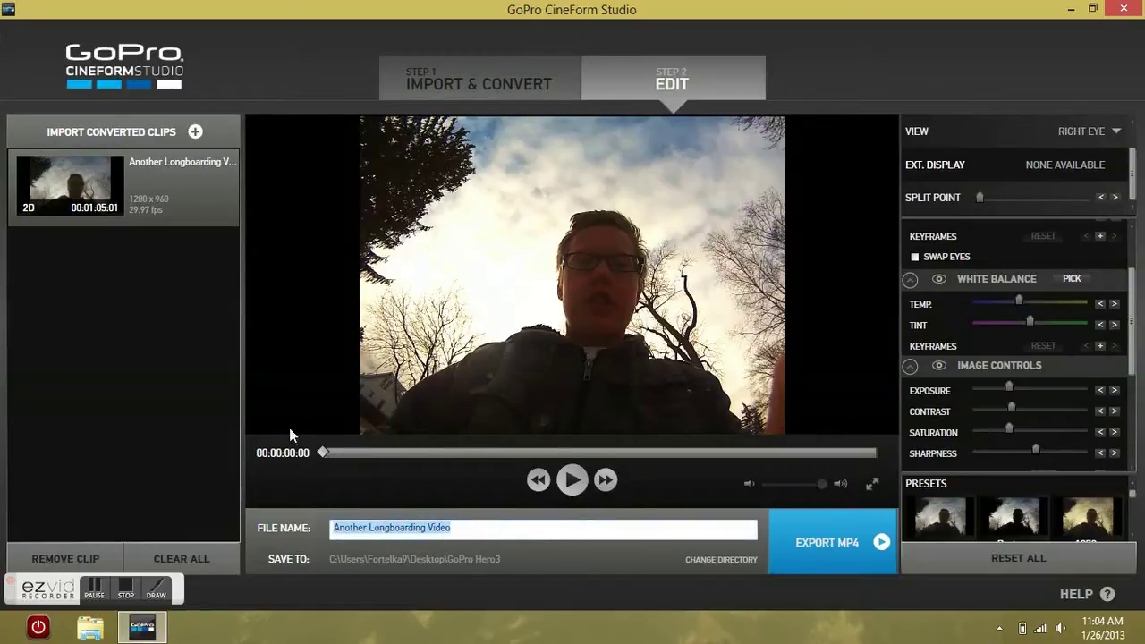
key("BackSpace")
type("ev")
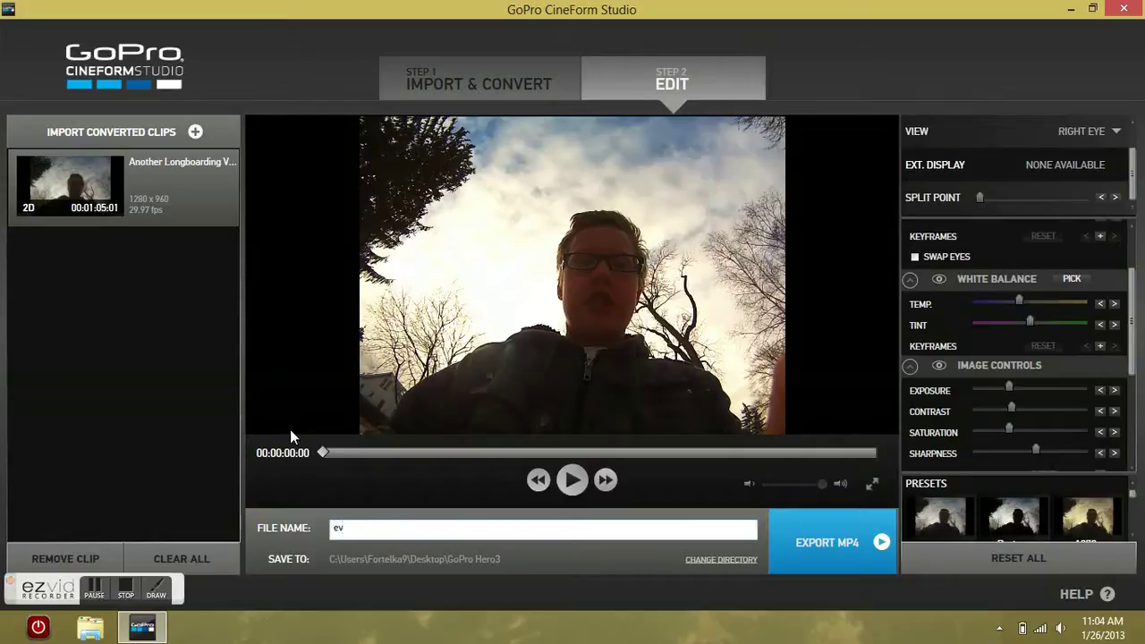
key("BackSpace")
key("BackSpace")
type("ezvid tutoria;")
Step: Export the edited clip 'ezvid tutoria;' as an MP4
left_click(836, 544)
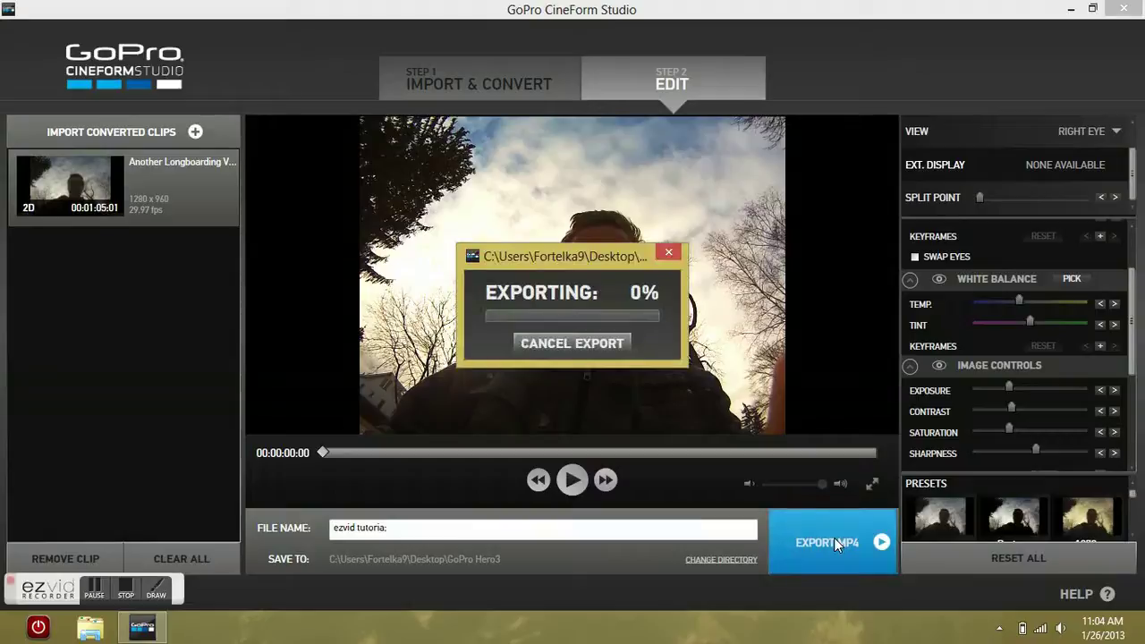